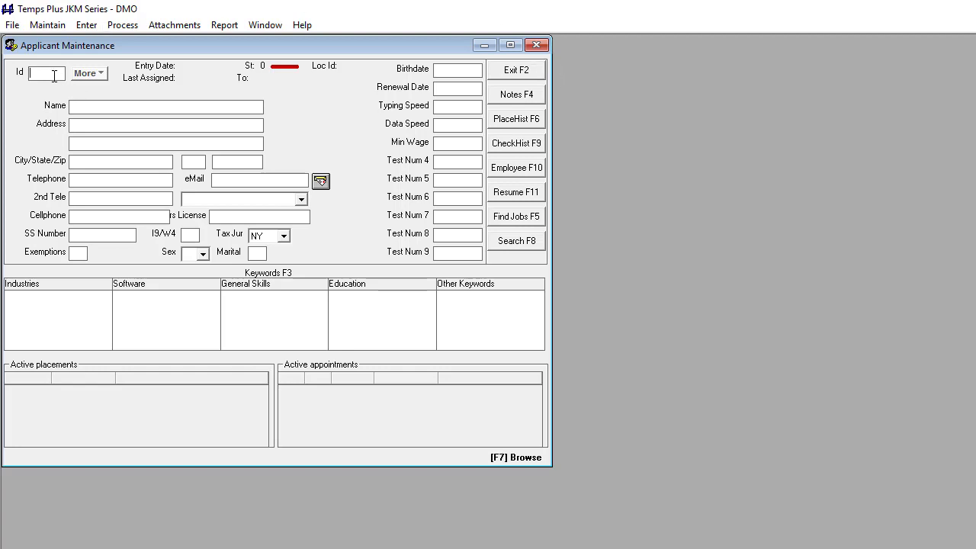
# - Search applicants by the shared telephone number and open the first of the three matches
pyautogui.press('Return')
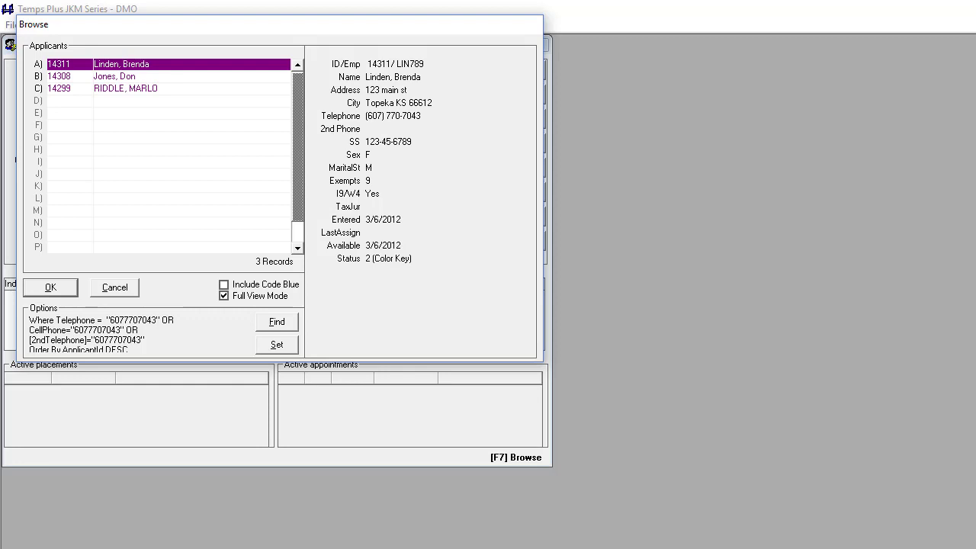
pyautogui.press('Return')
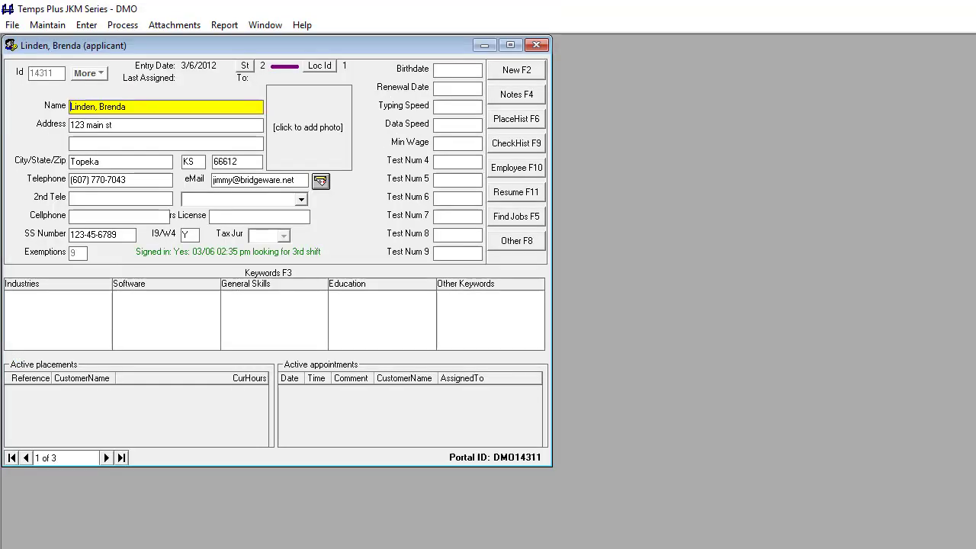
# - Page through the three matching applicant records, then return to a blank form
pyautogui.click(152, 176)
pyautogui.click(136, 179)
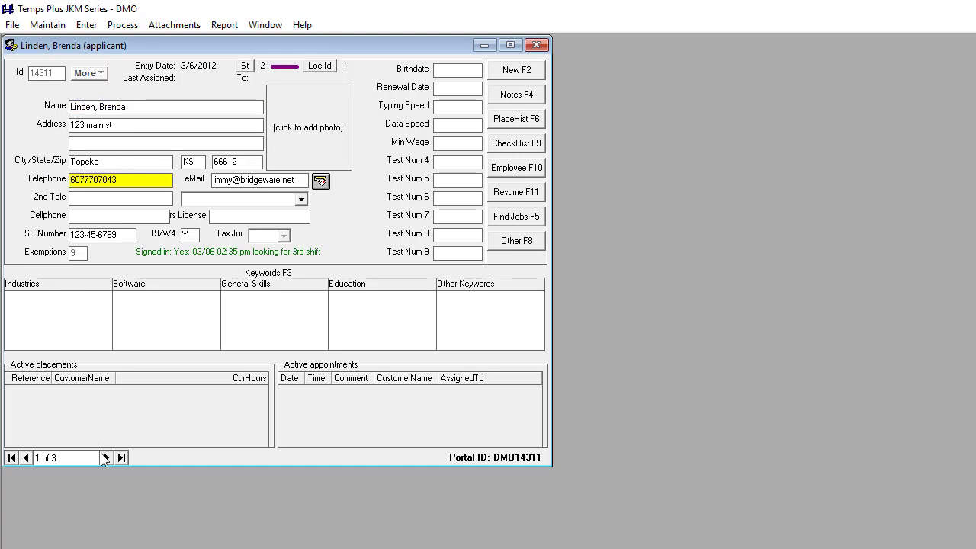
pyautogui.click(106, 457)
pyautogui.click(107, 457)
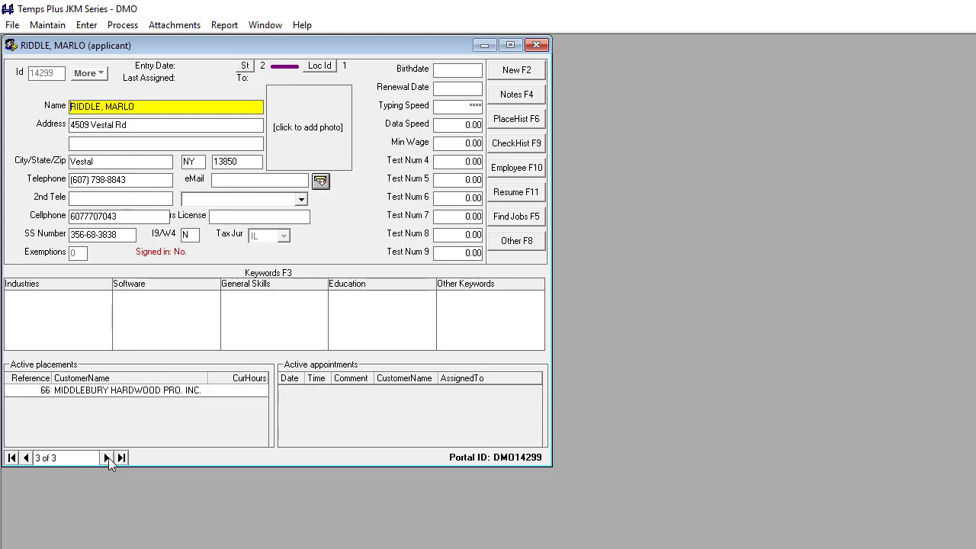
pyautogui.click(127, 216)
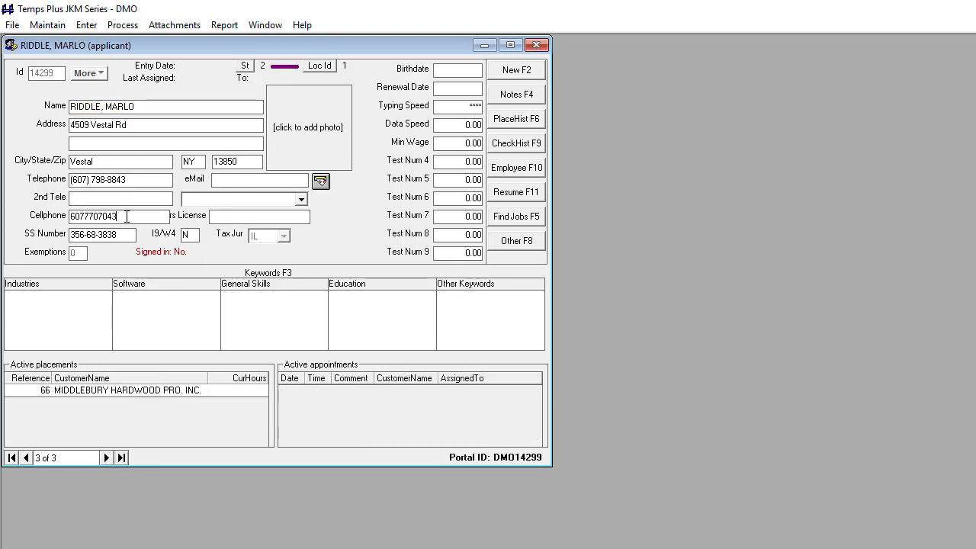
pyautogui.click(512, 71)
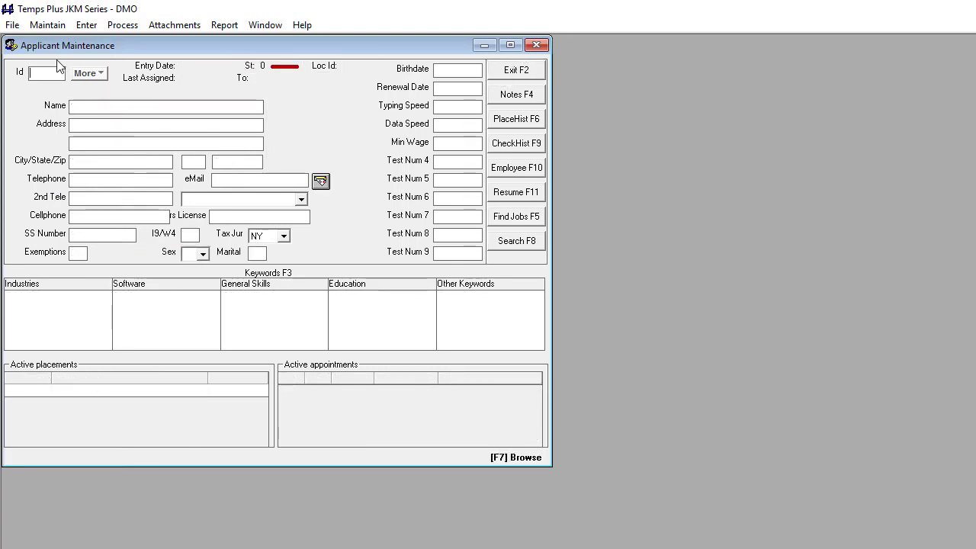
# - Search by the applicant's e-mail address, open the single match, then clear the form
pyautogui.press('Return')
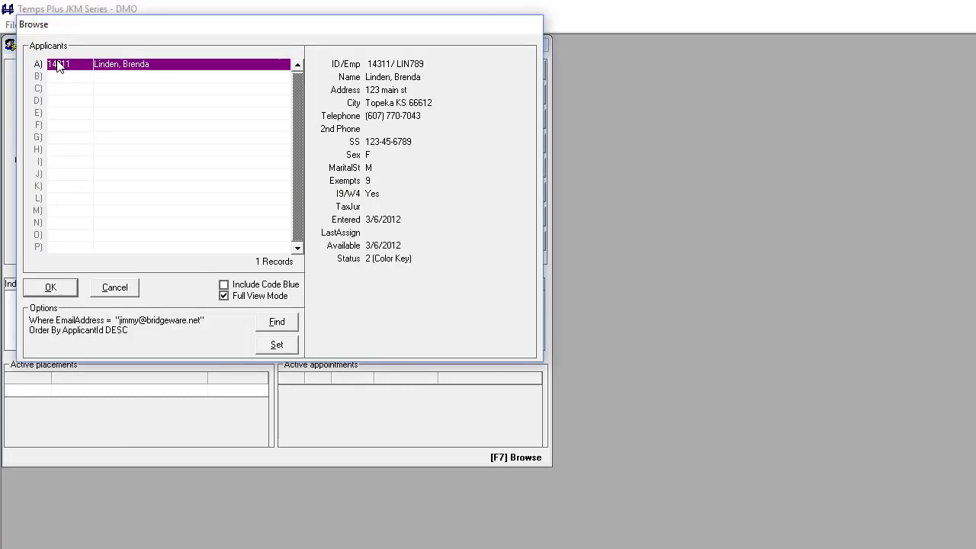
pyautogui.doubleClick(96, 65)
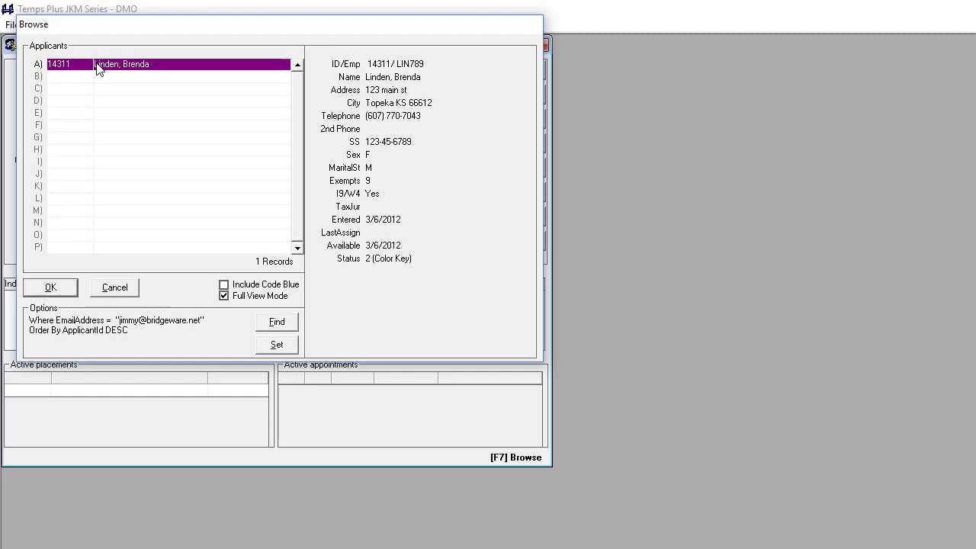
pyautogui.click(511, 76)
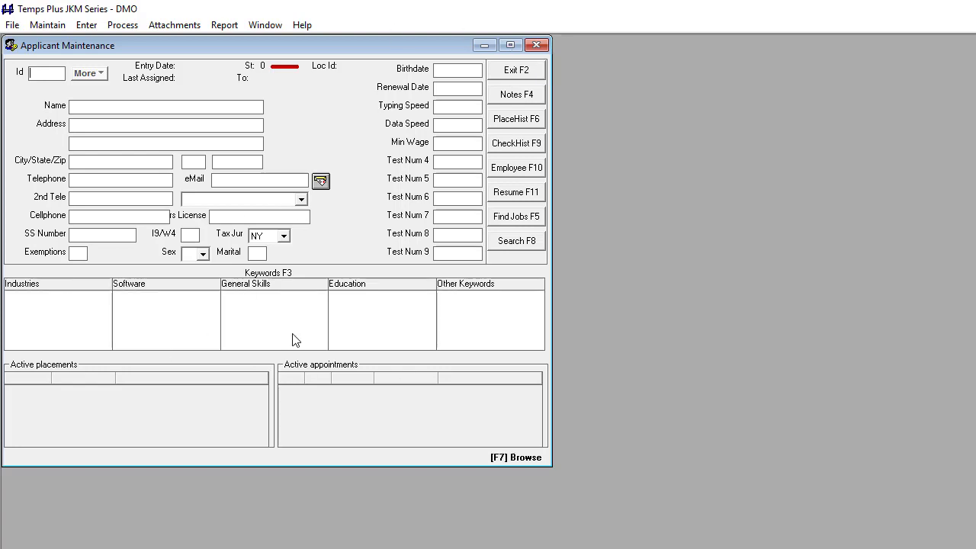
# - Browse all 1175 applicants and open the eighth one, row H
pyautogui.click(526, 458)
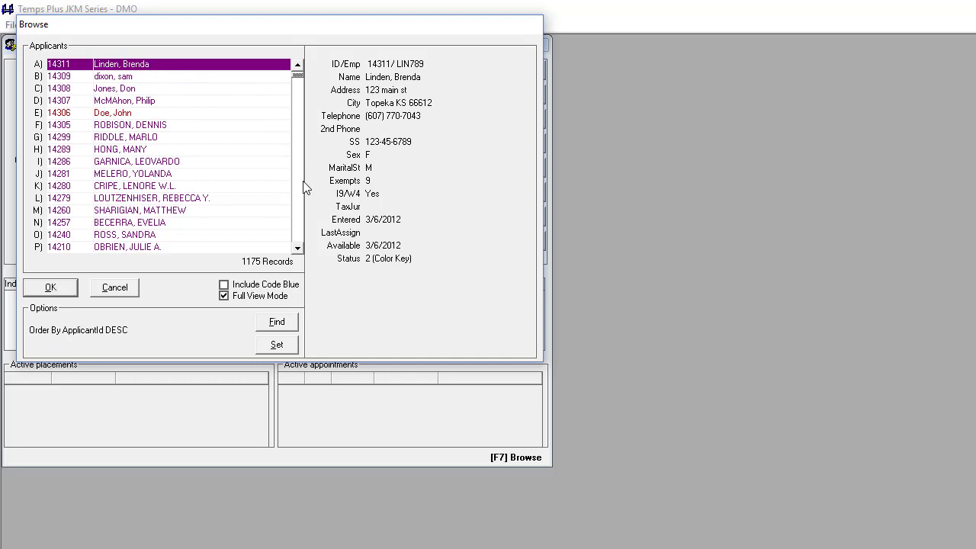
pyautogui.click(162, 150)
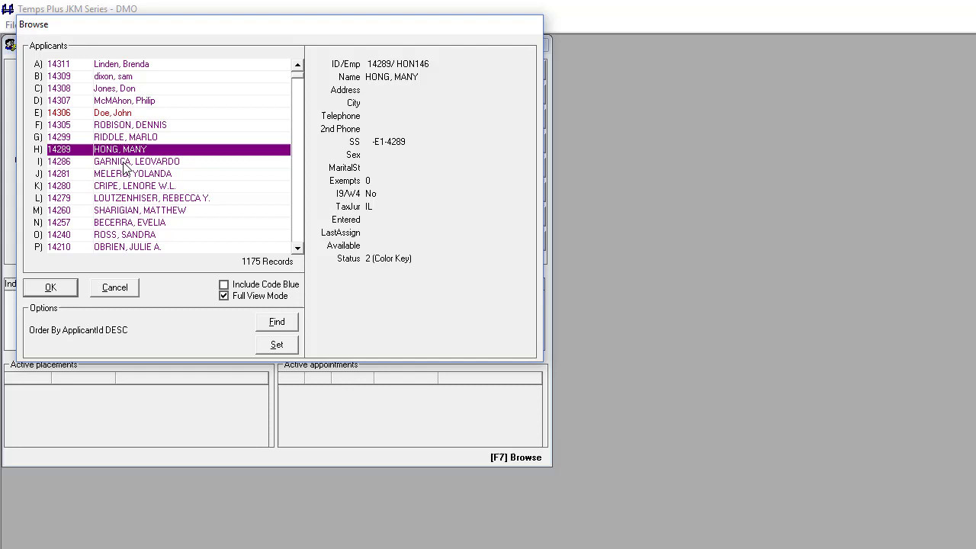
pyautogui.doubleClick(127, 151)
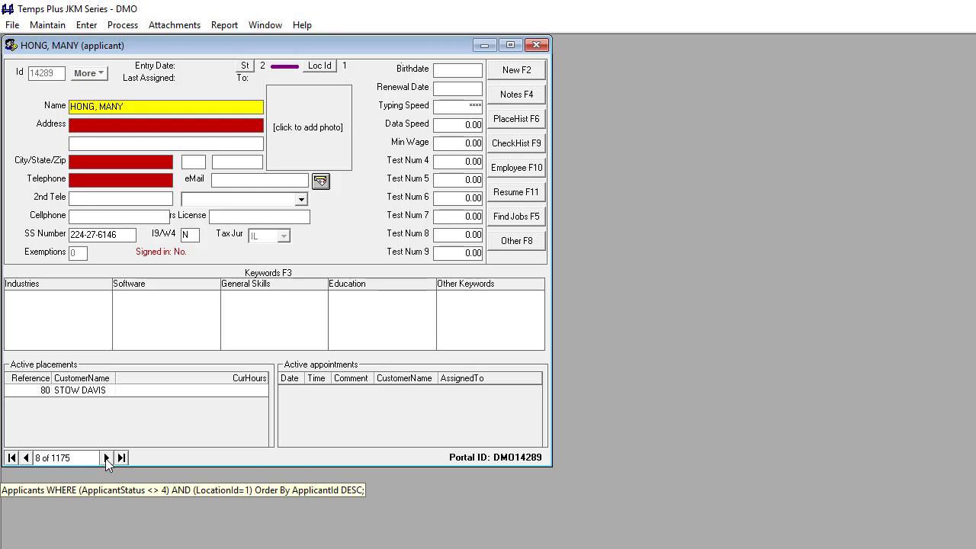
# - Step forward to applicant record 15 of 1175, then clear the form
pyautogui.click(107, 458)
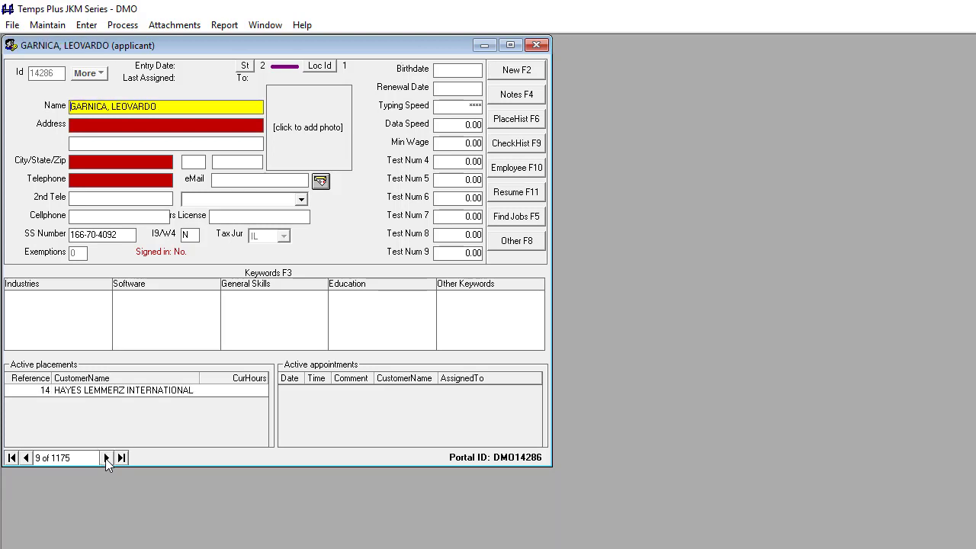
pyautogui.click(106, 458)
pyautogui.click(107, 458)
pyautogui.click(107, 458)
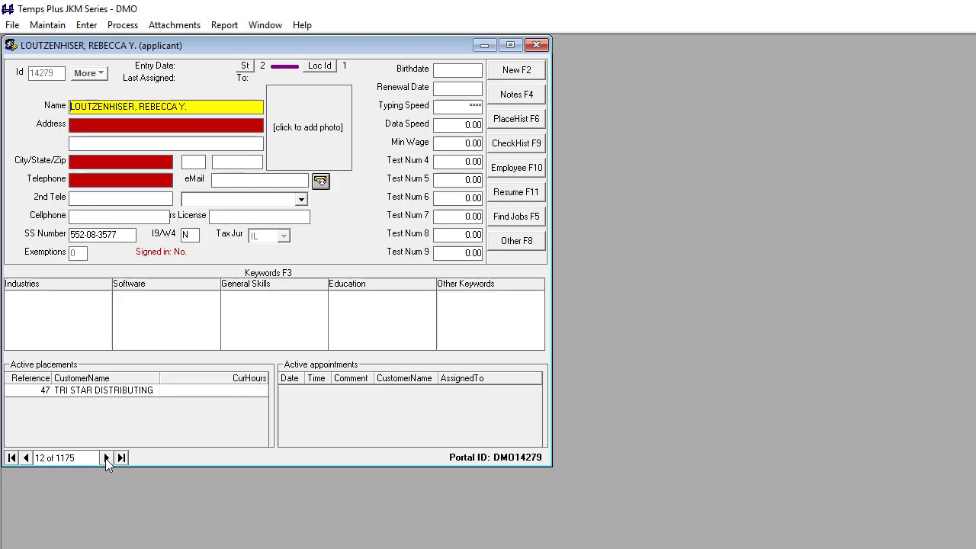
pyautogui.click(107, 457)
pyautogui.click(106, 458)
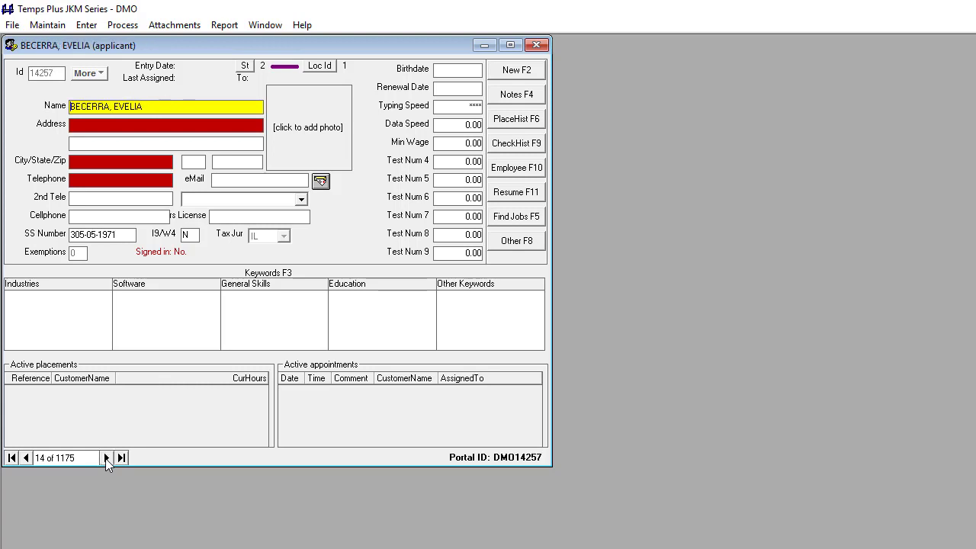
pyautogui.click(106, 457)
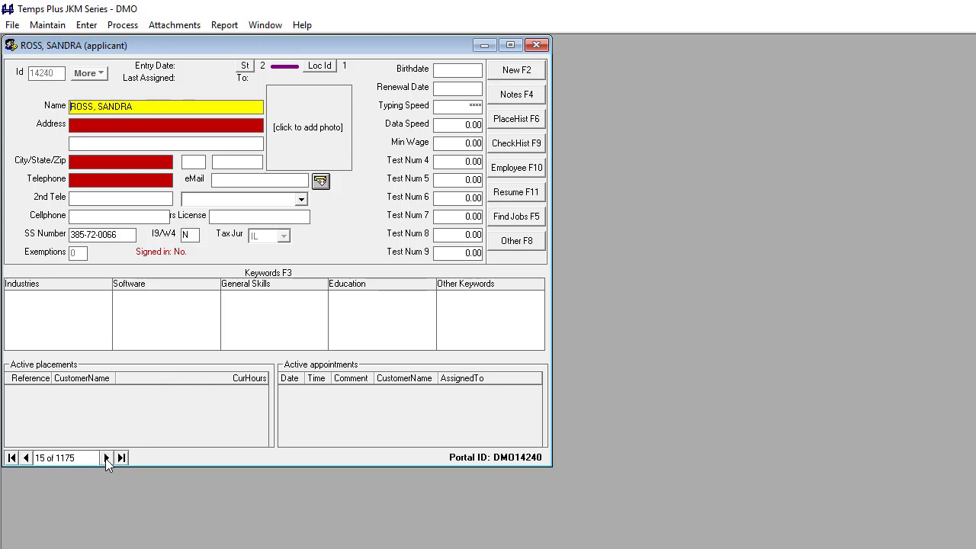
pyautogui.click(510, 71)
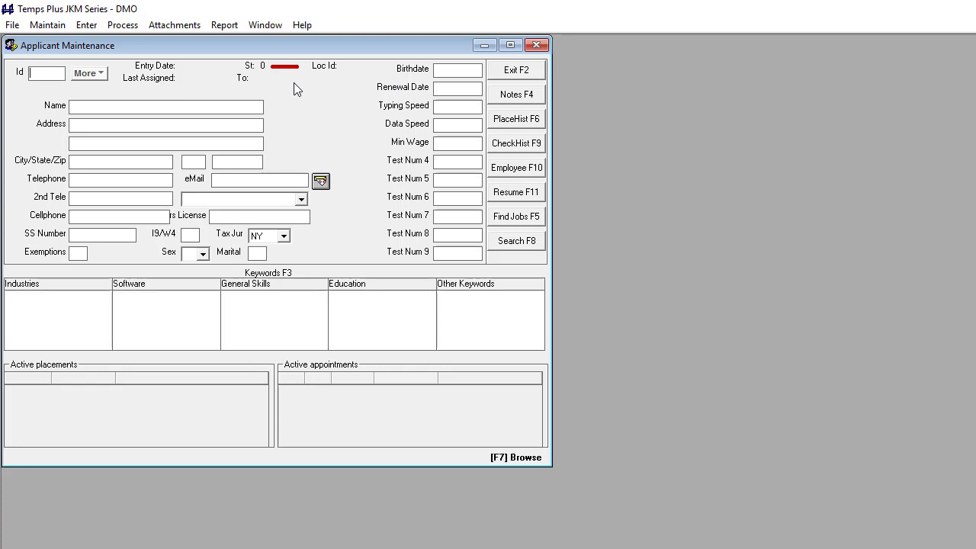
# - Search by a last name to list the 24 matching applicants, then cancel the list
pyautogui.write('smith')
pyautogui.press('Return')
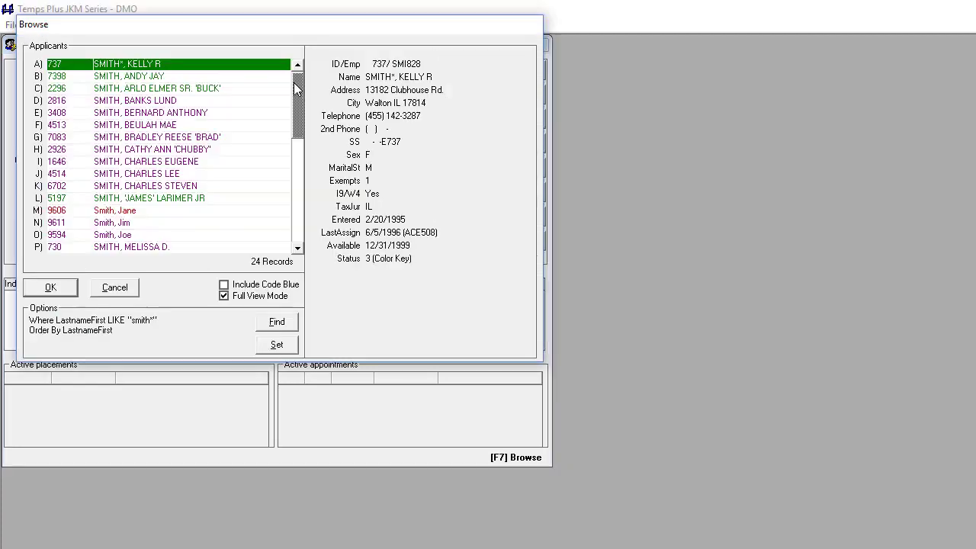
pyautogui.click(298, 89)
pyautogui.click(115, 287)
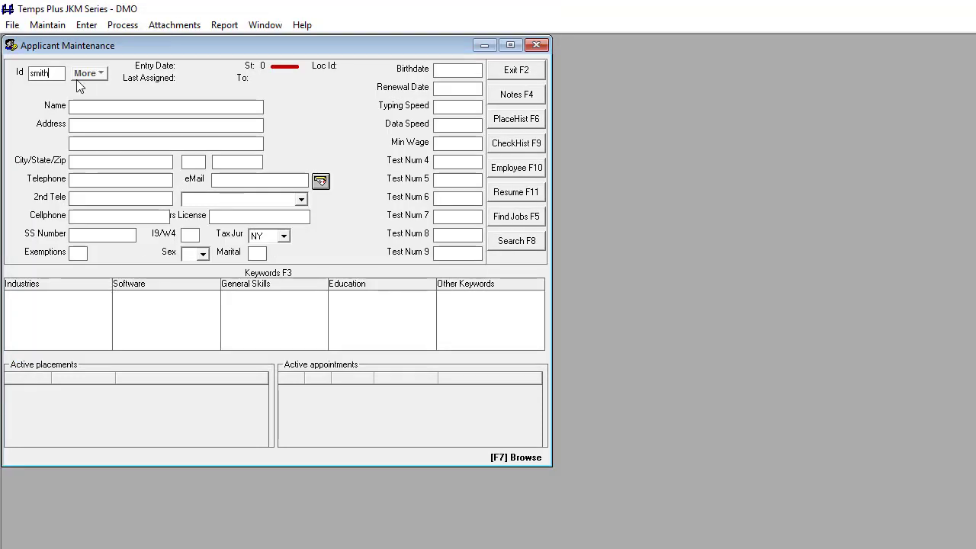
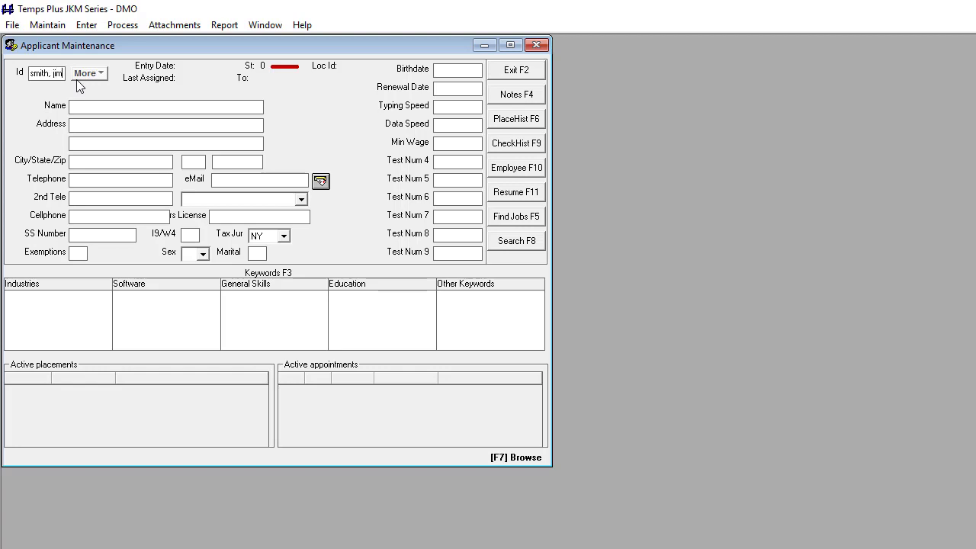
# - Search by last and first name with Code Blue included, open the second match, then clear
pyautogui.press('Return')
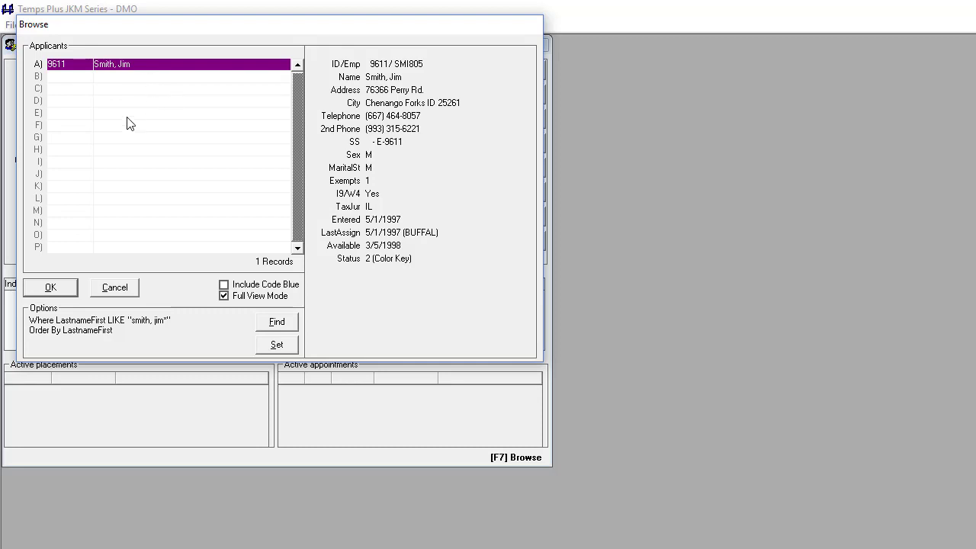
pyautogui.click(238, 287)
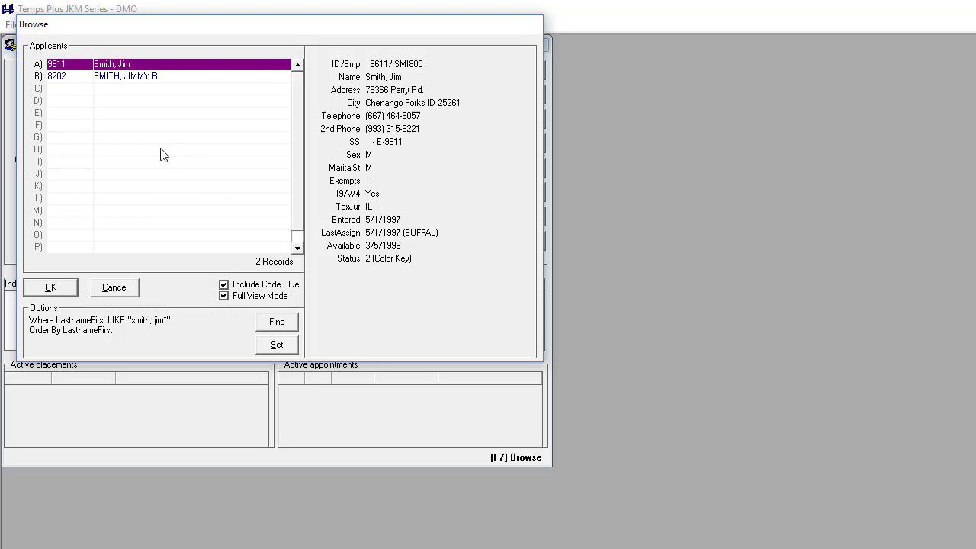
pyautogui.click(143, 77)
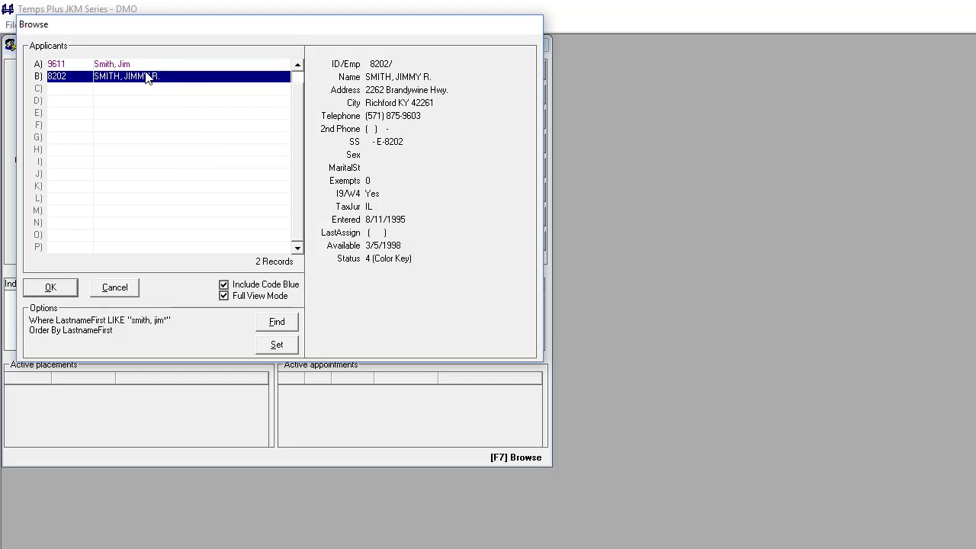
pyautogui.doubleClick(147, 79)
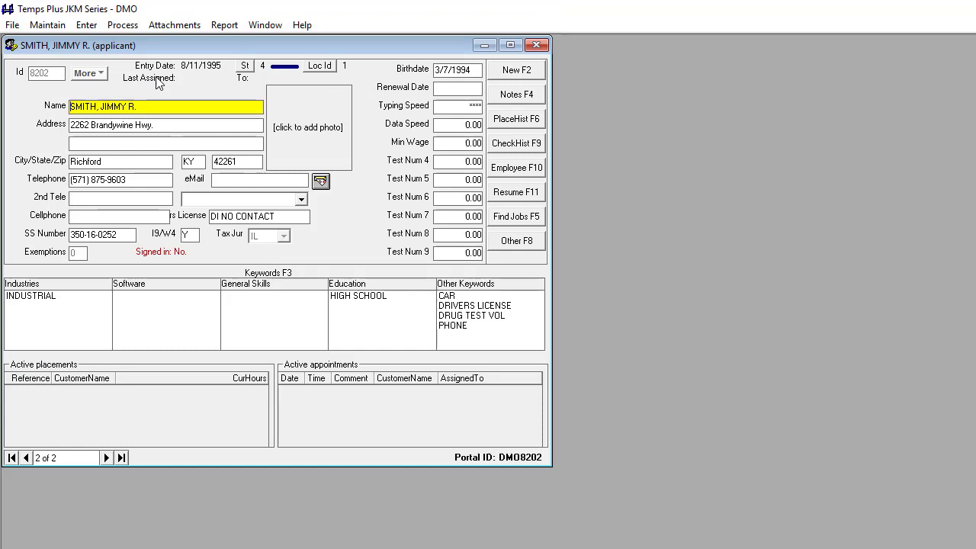
pyautogui.click(512, 70)
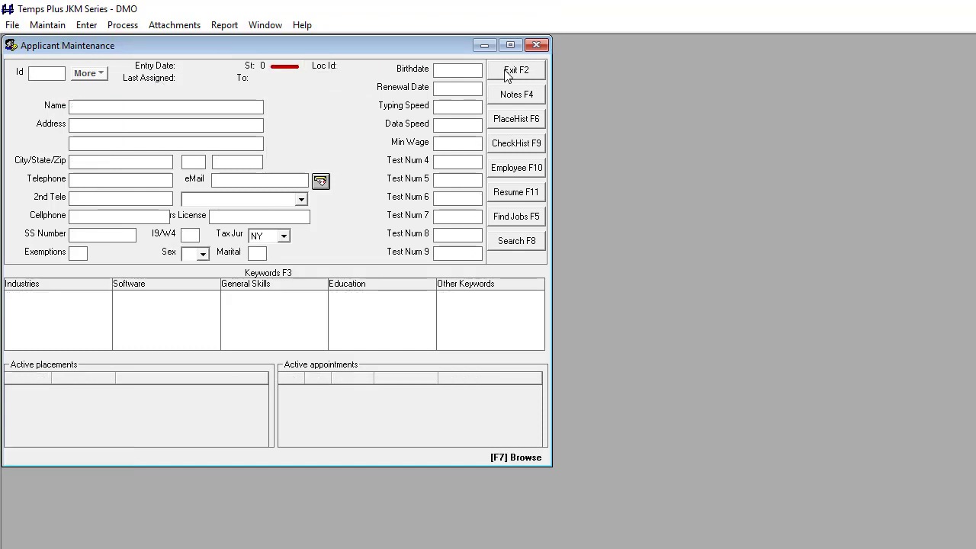
pyautogui.write('smith')
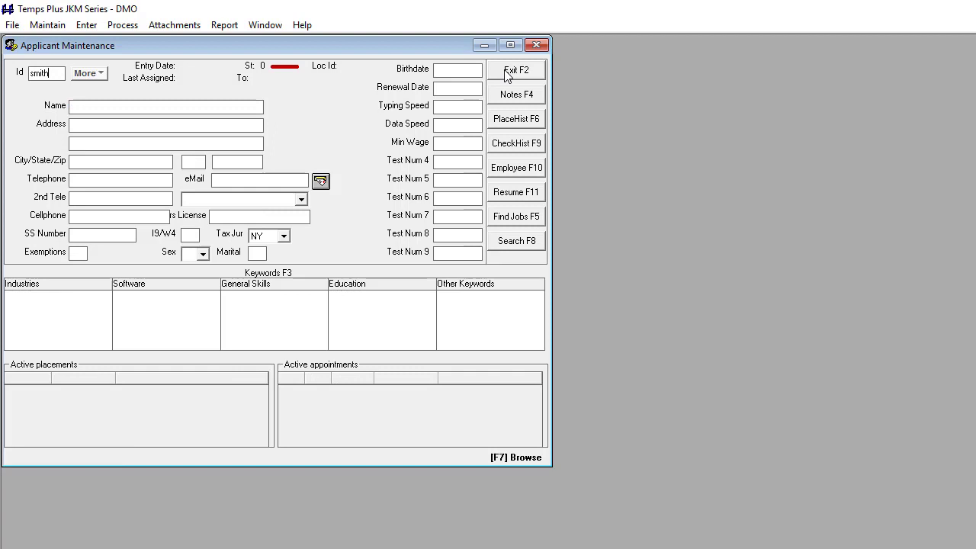
pyautogui.write(', j')
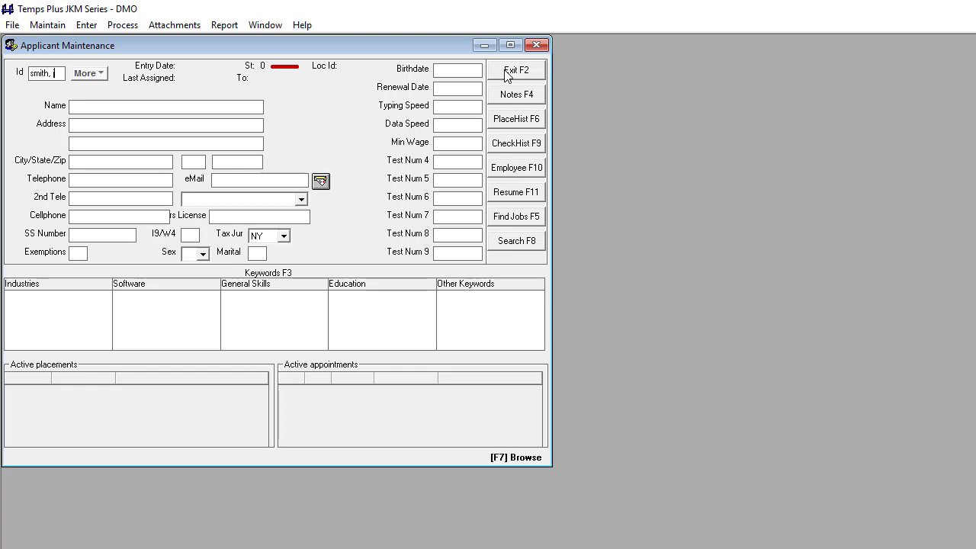
pyautogui.press('Return')
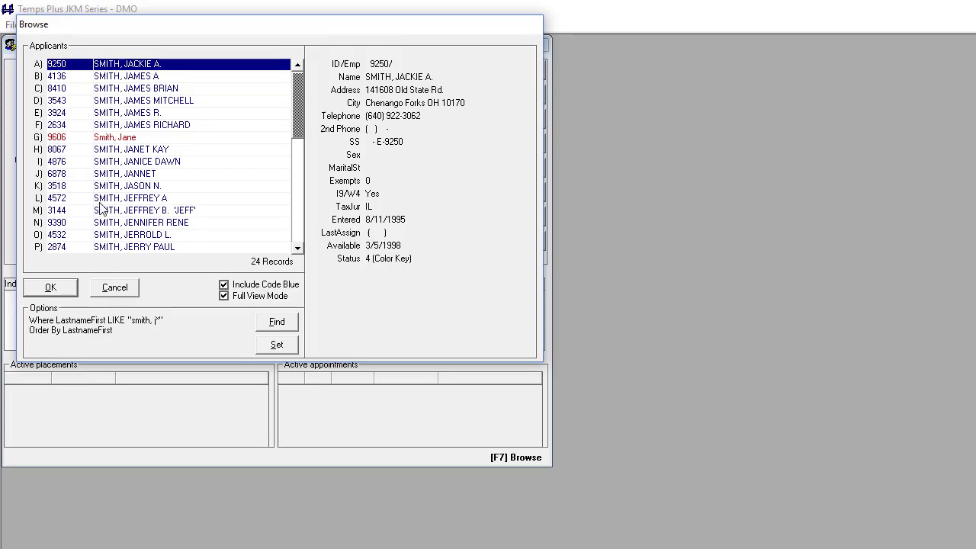
pyautogui.click(142, 139)
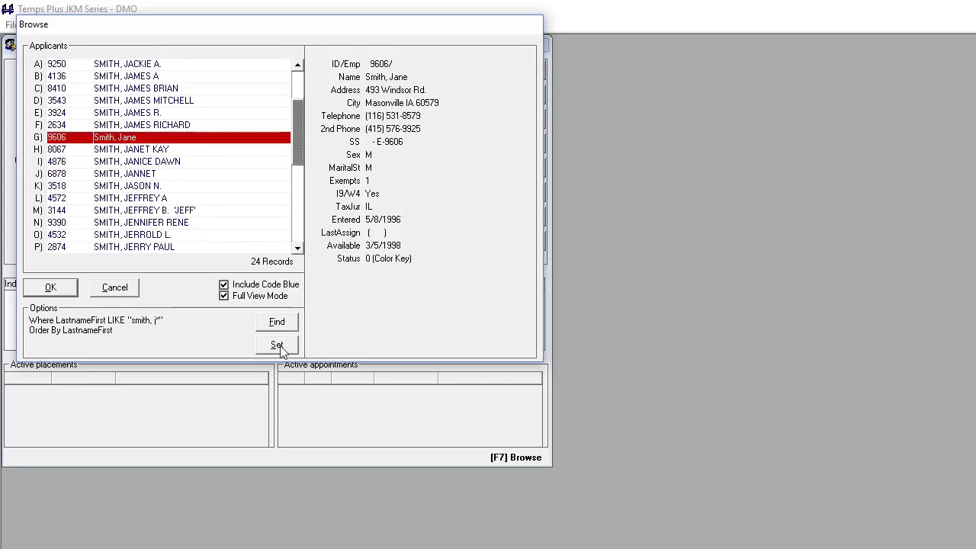
pyautogui.click(128, 293)
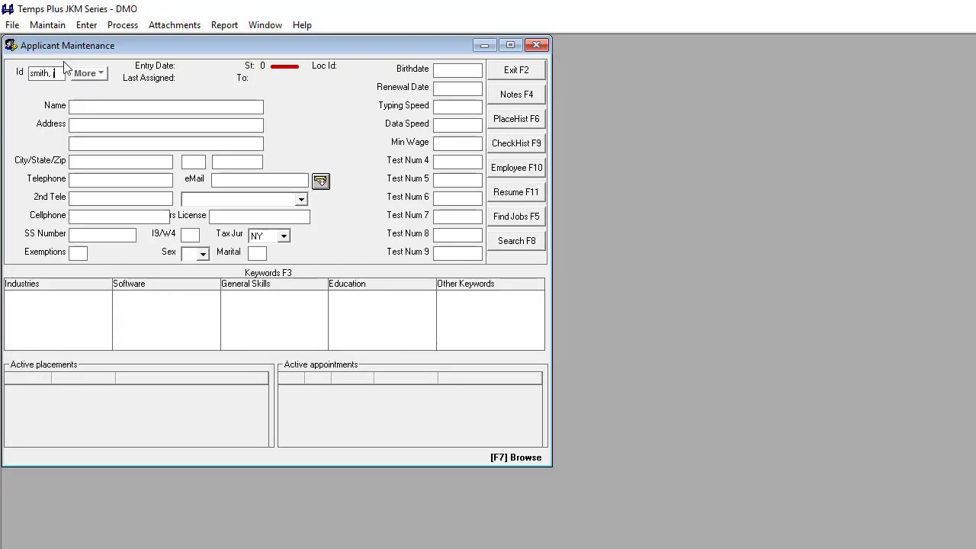
pyautogui.moveTo(63, 73); pyautogui.dragTo(31, 73)
pyautogui.press('Delete')
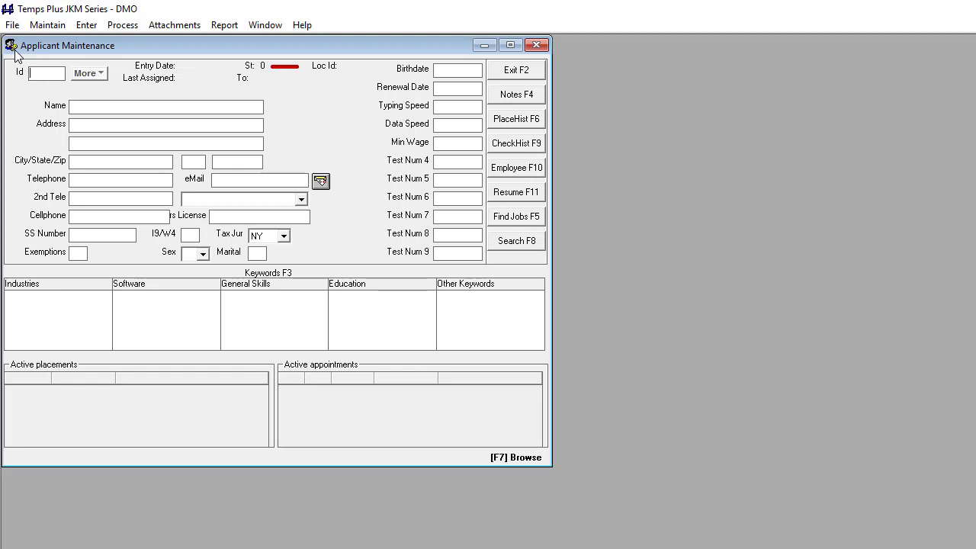
pyautogui.write('1john')
pyautogui.press('Return')
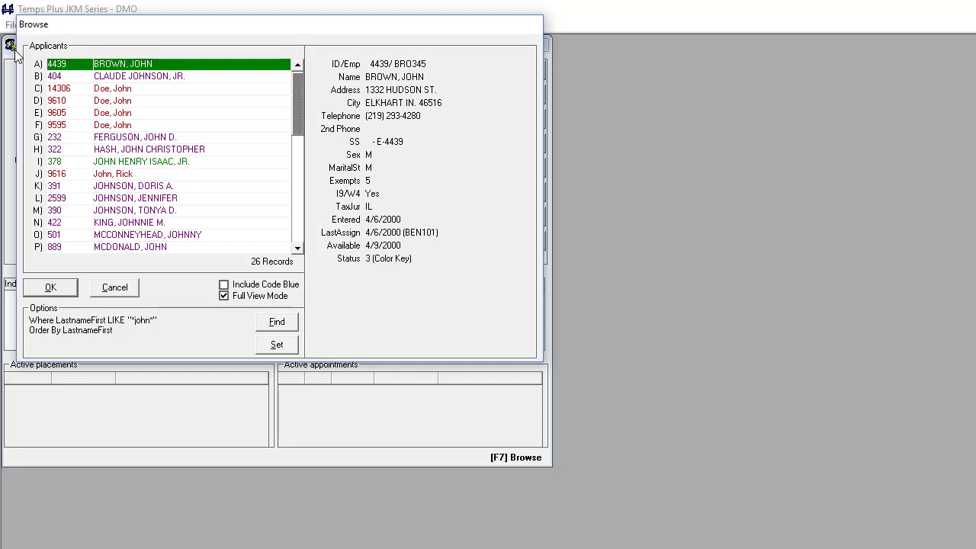
pyautogui.click(111, 175)
pyautogui.click(163, 188)
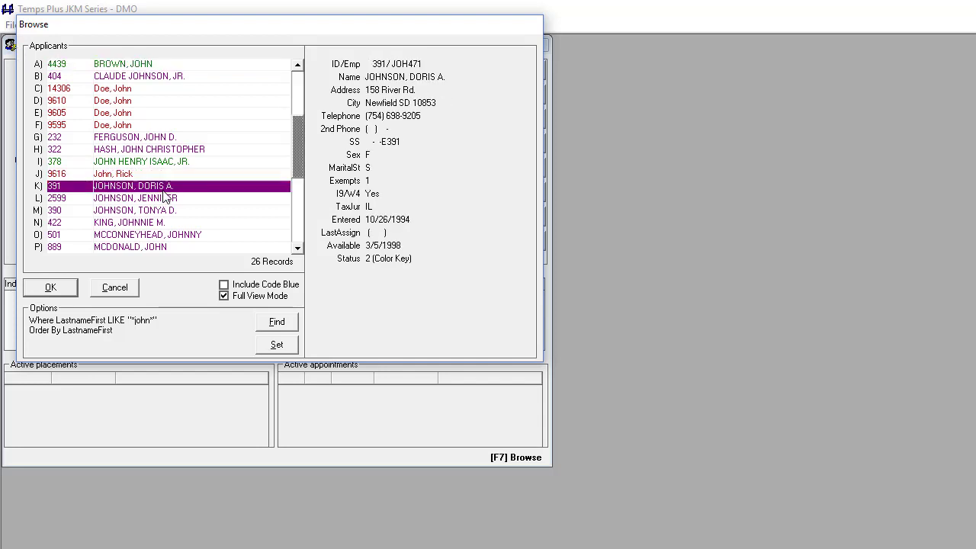
pyautogui.click(52, 289)
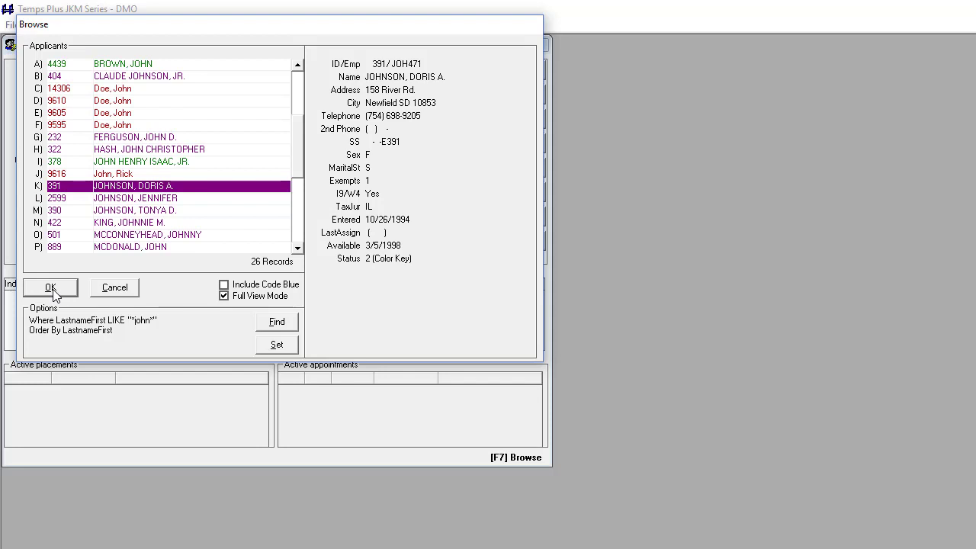
pyautogui.click(516, 70)
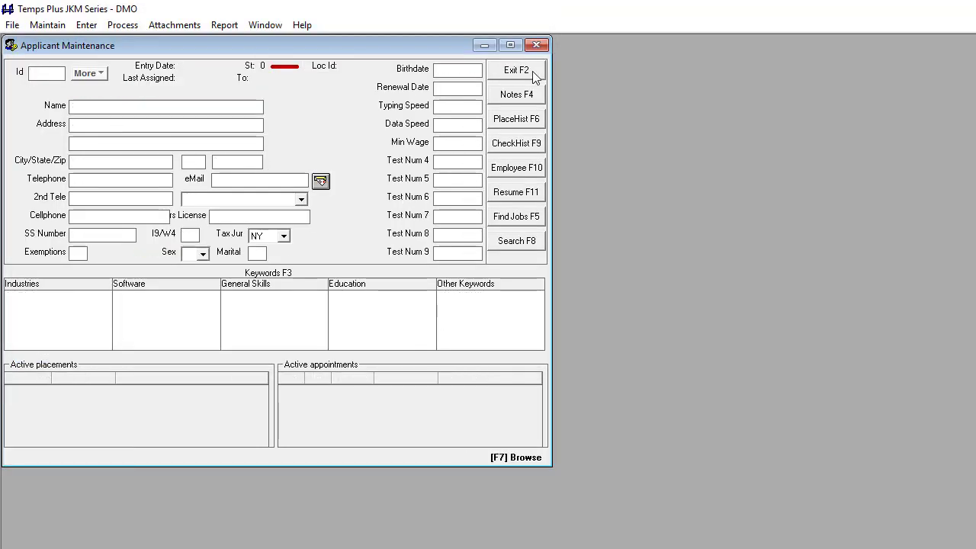
# - Look up an applicant by Social Security number, then open another applicant's record by Id number
pyautogui.press('Return')
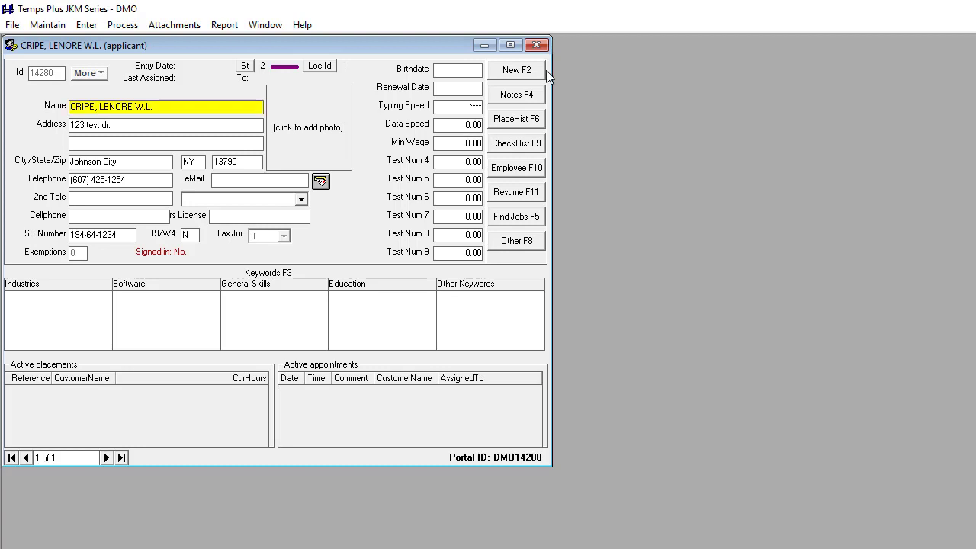
pyautogui.click(537, 73)
pyautogui.write('255')
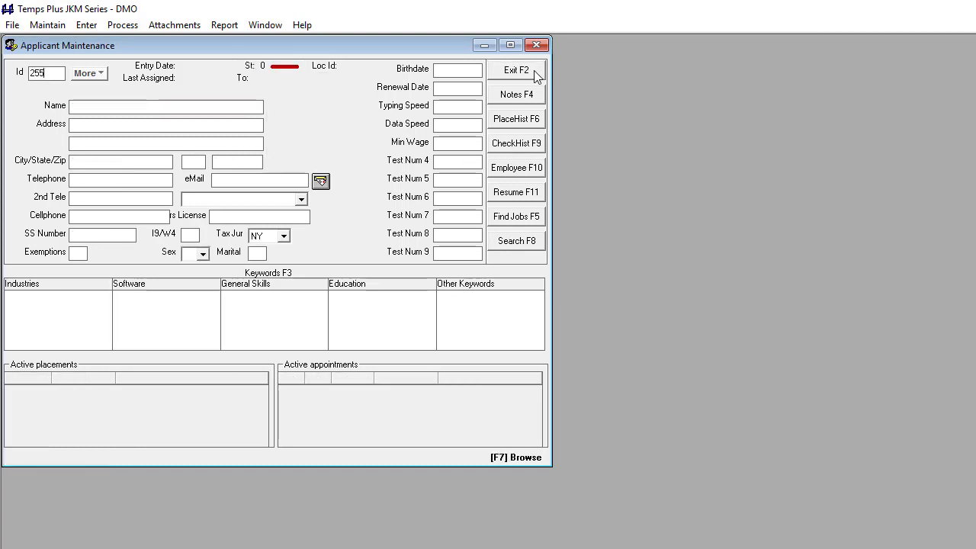
pyautogui.press('Return')
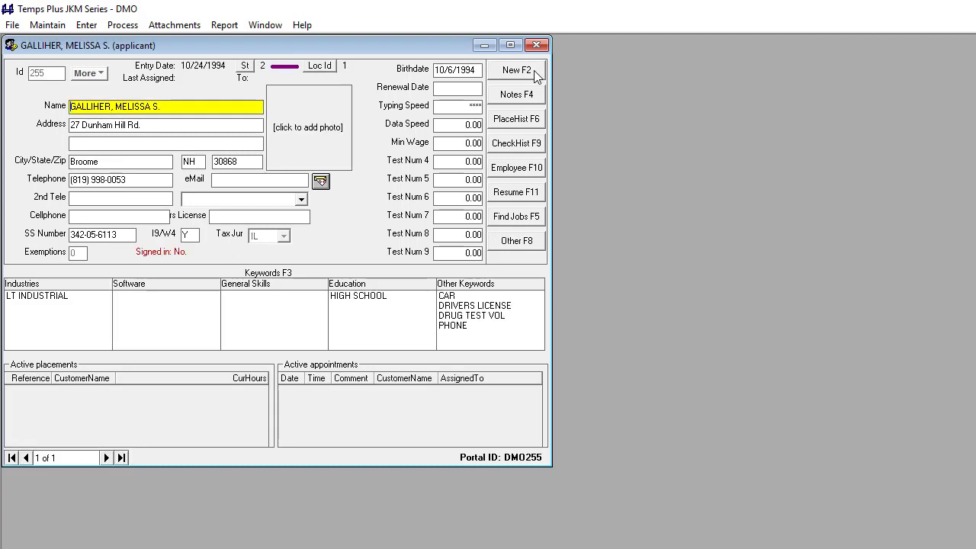